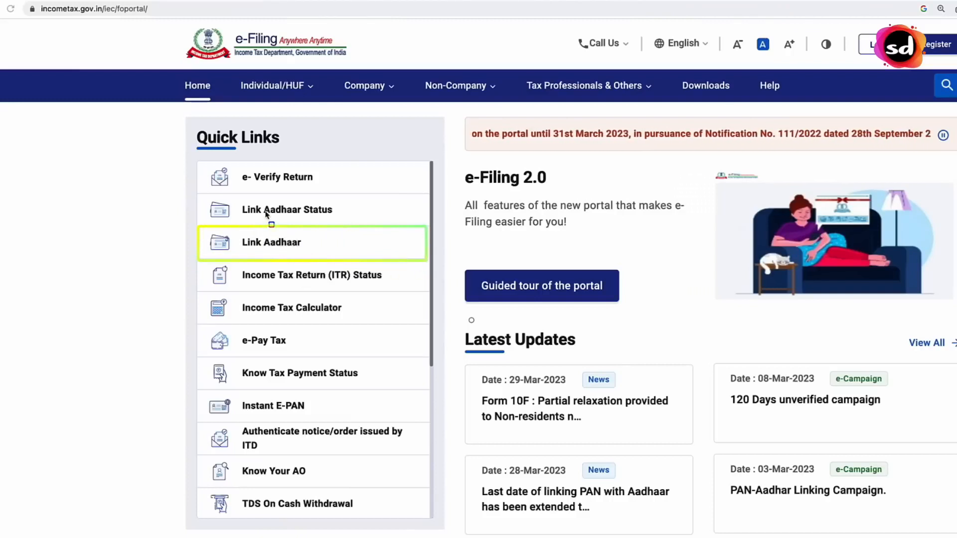
Validate the PAN and Aadhaar number for Aadhaar linking and continue to pay through e-Pay Tax.
left_click(319, 242)
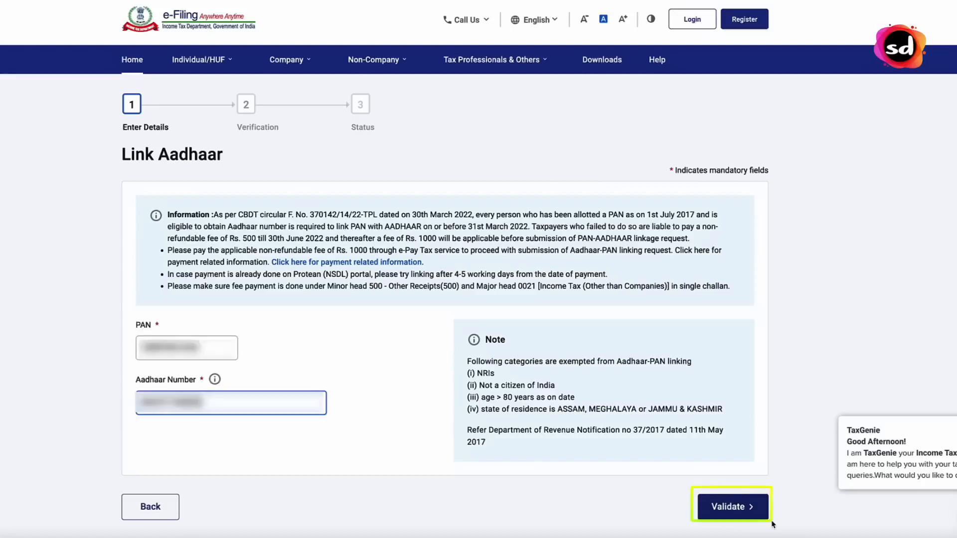
left_click(739, 507)
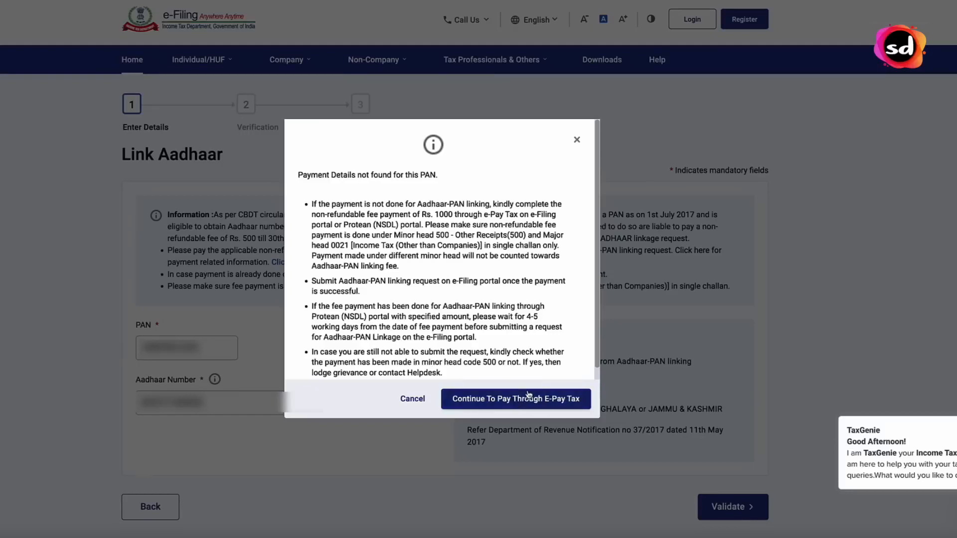
left_click(519, 401)
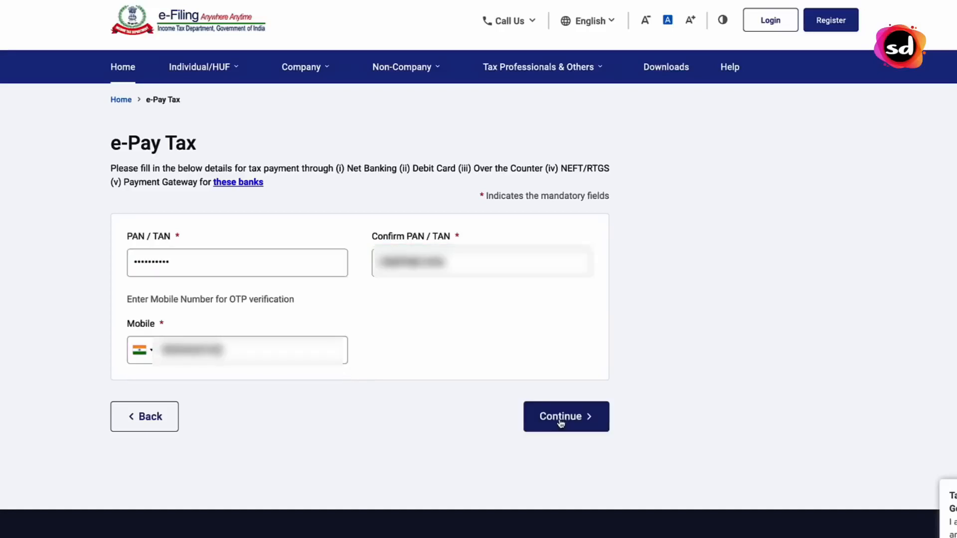
Submit the PAN and mobile number, verify them with the mobile OTP, and continue to the payment categories.
left_click(561, 422)
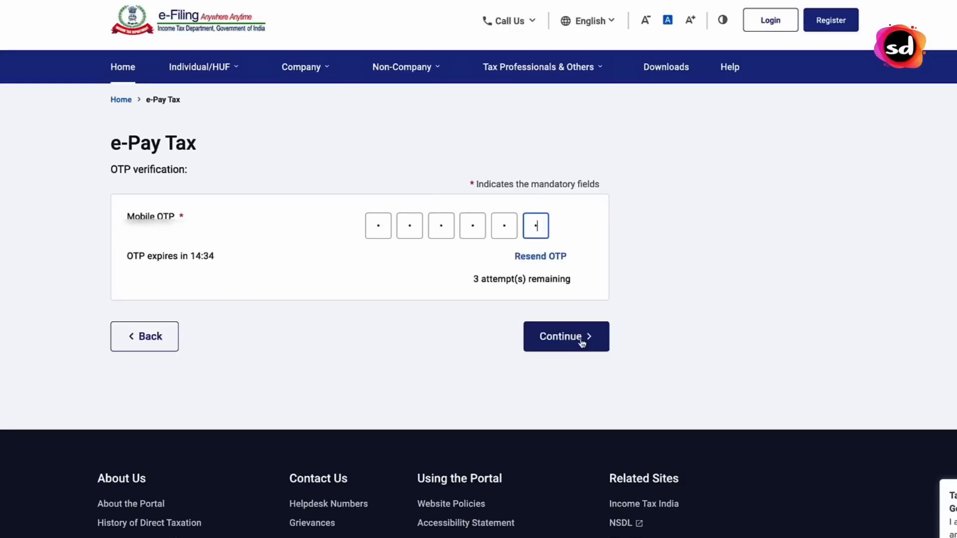
left_click(577, 338)
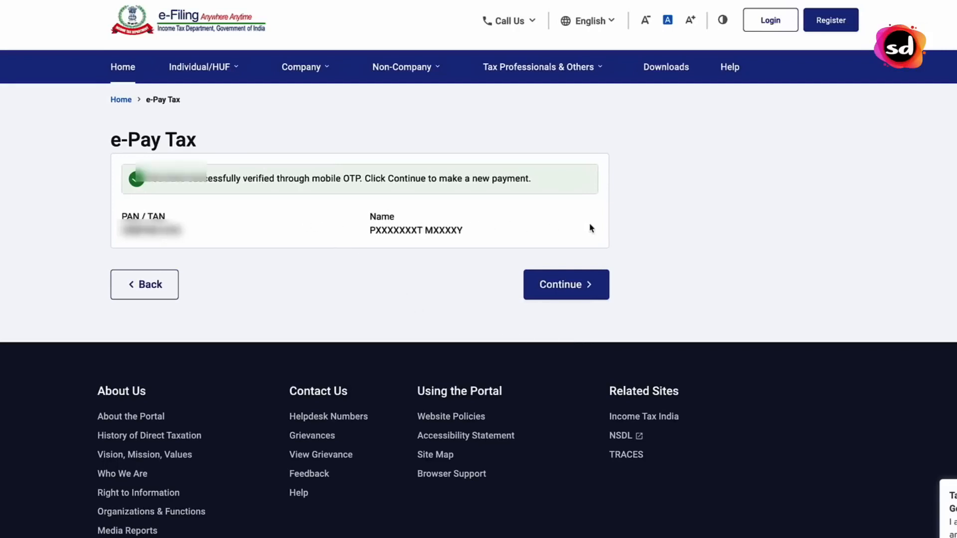
left_click(584, 285)
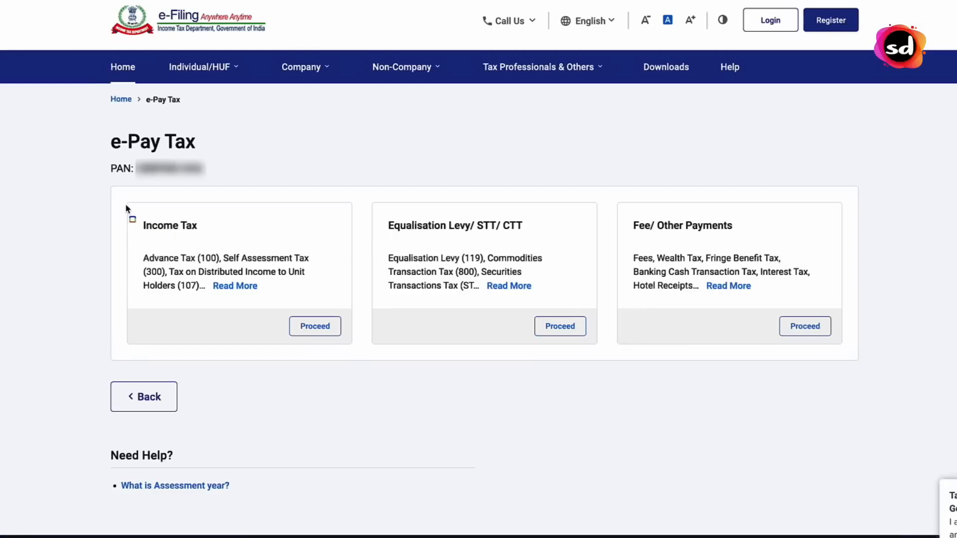
Proceed with an Income Tax payment and set the assessment year to 2024-25.
mouse_move(125, 203)
left_mouse_down()
mouse_move(147, 279)
mouse_move(358, 345)
left_mouse_up()
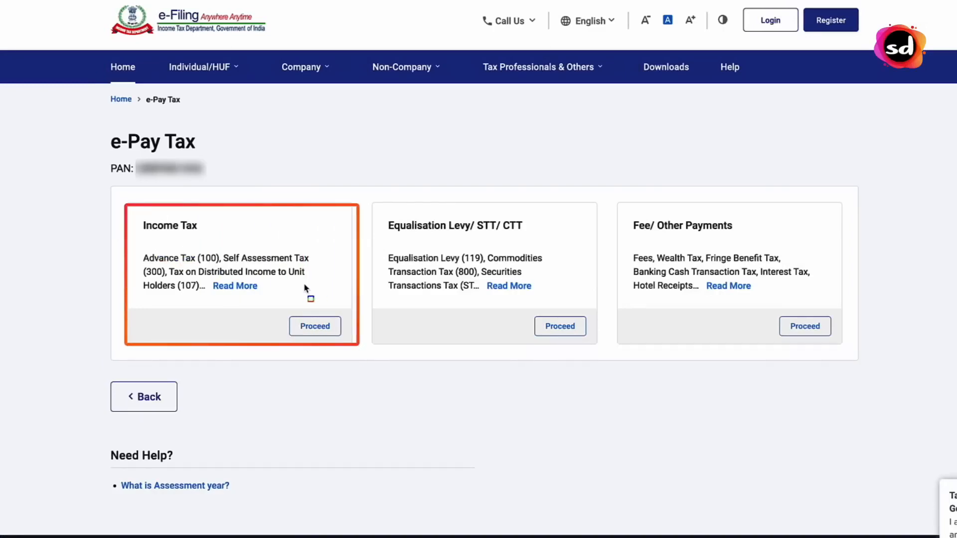
left_click(315, 327)
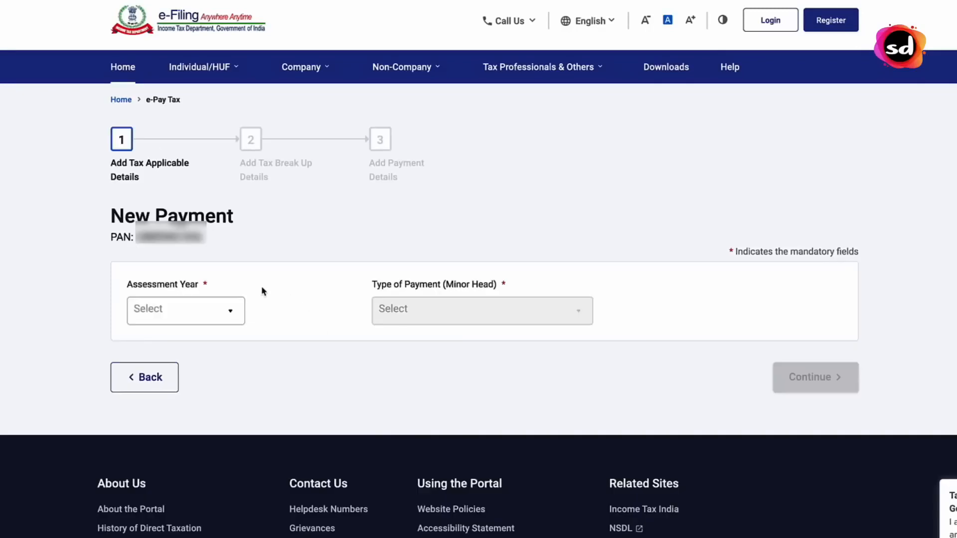
left_click(239, 309)
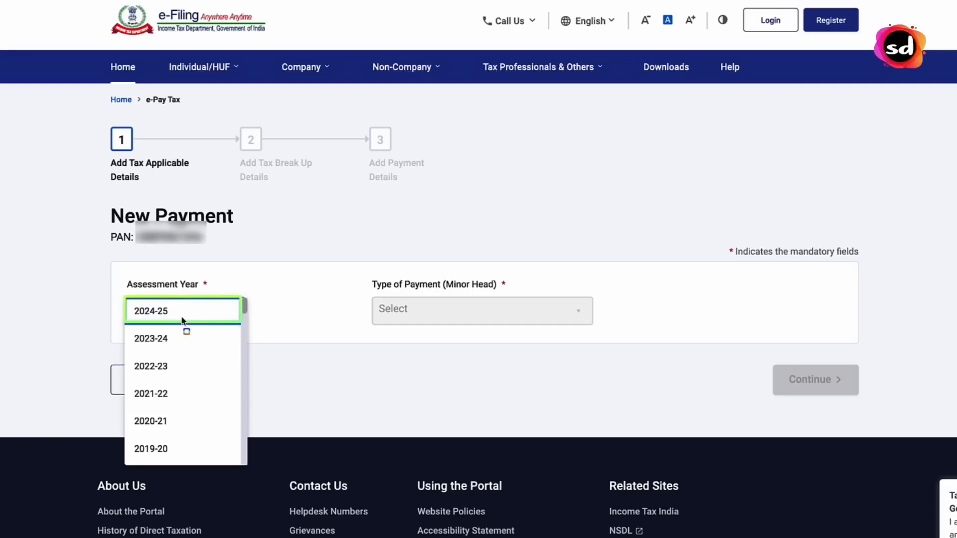
left_click(266, 315)
left_click(219, 313)
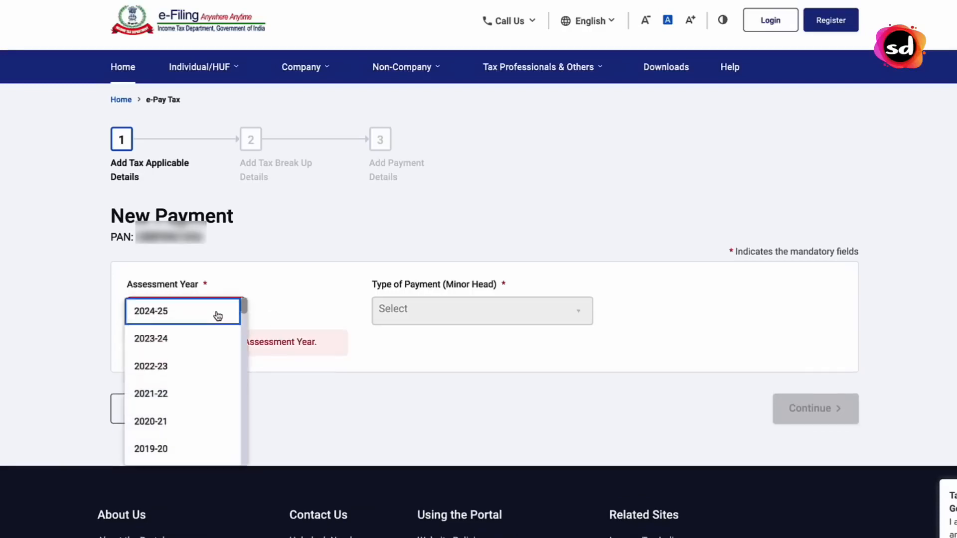
left_click(161, 314)
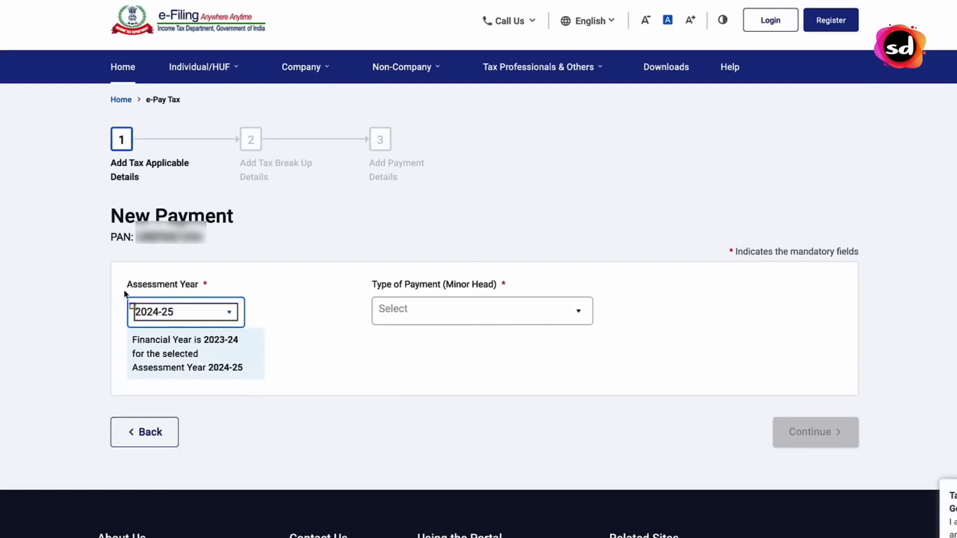
mouse_move(117, 273)
left_mouse_down()
mouse_move(214, 380)
mouse_move(278, 388)
left_mouse_up()
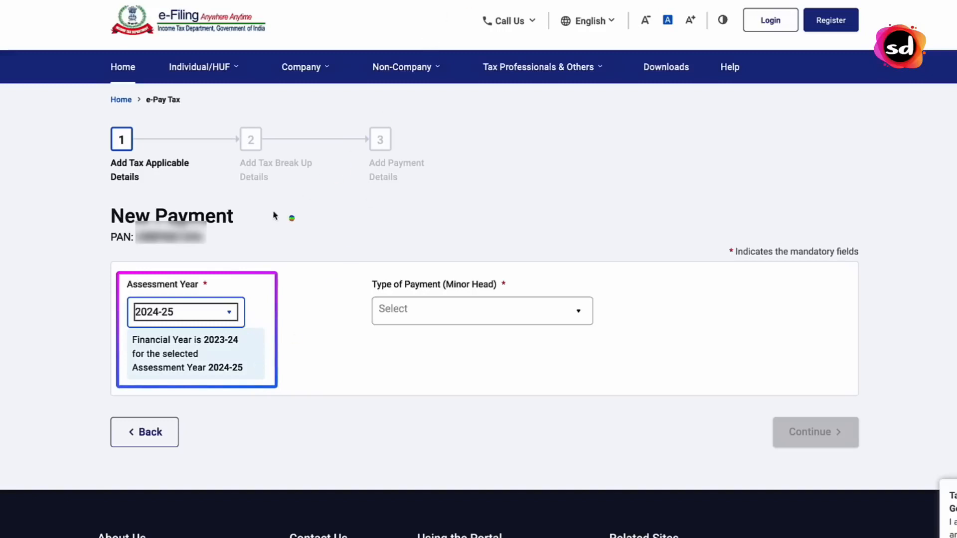
mouse_move(202, 344)
left_mouse_down()
mouse_move(245, 348)
mouse_move(229, 374)
mouse_move(250, 373)
left_mouse_up()
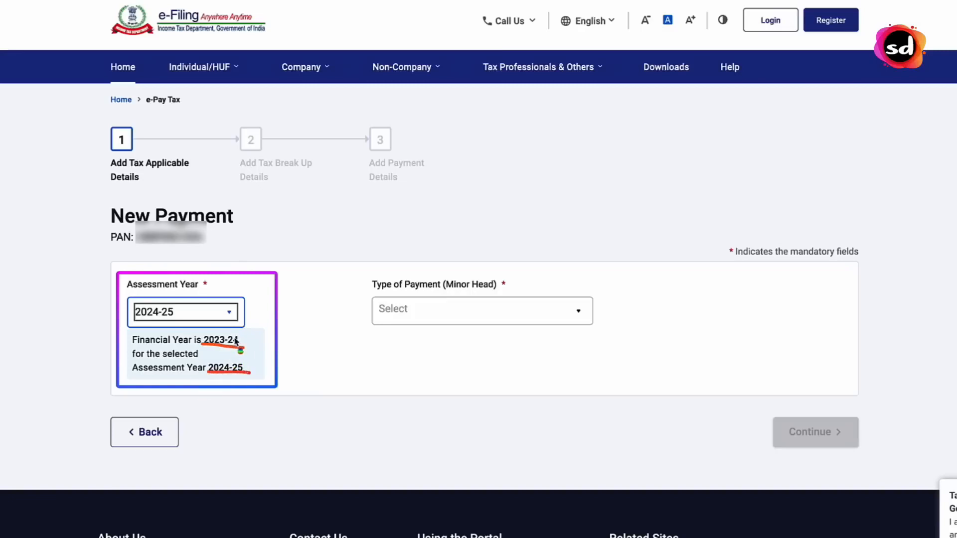
key("Escape")
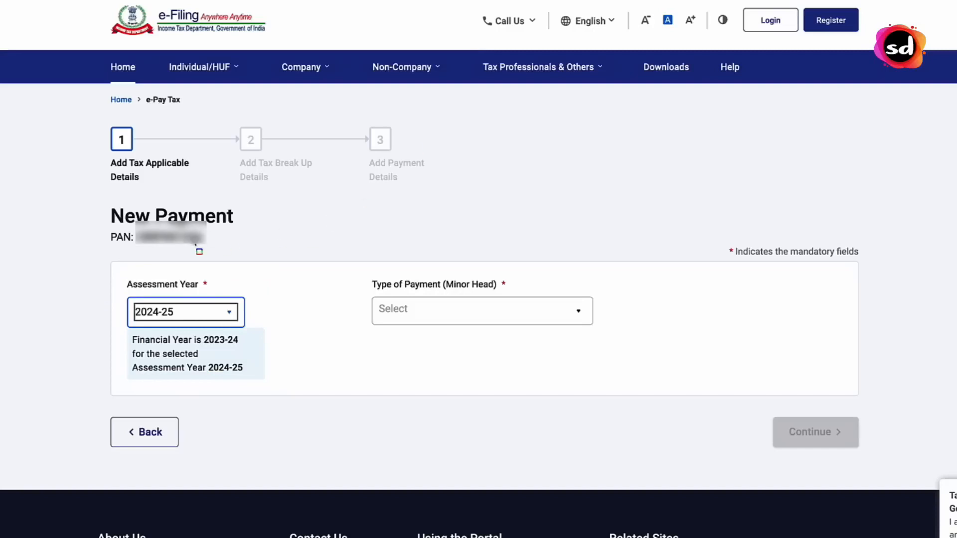
left_click_drag(120, 284, 295, 395)
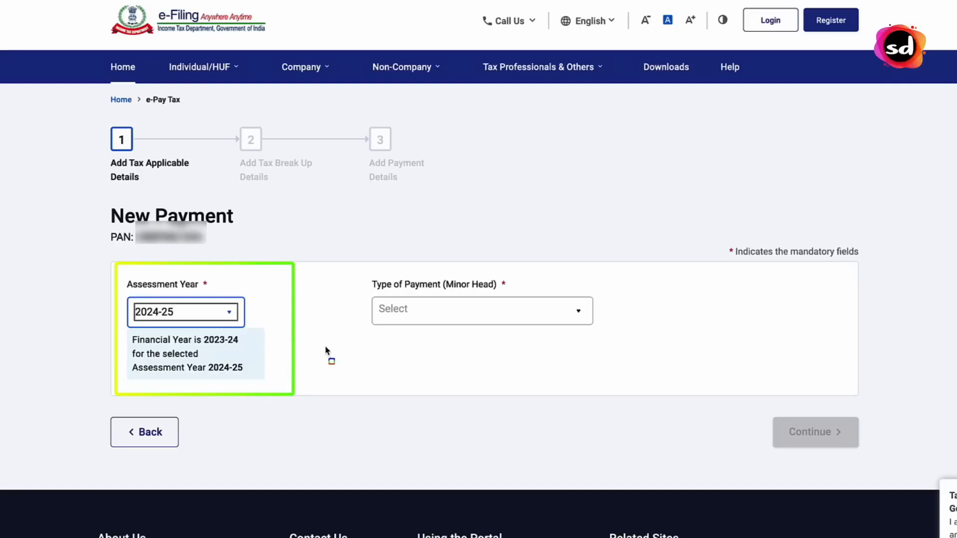
key("Escape")
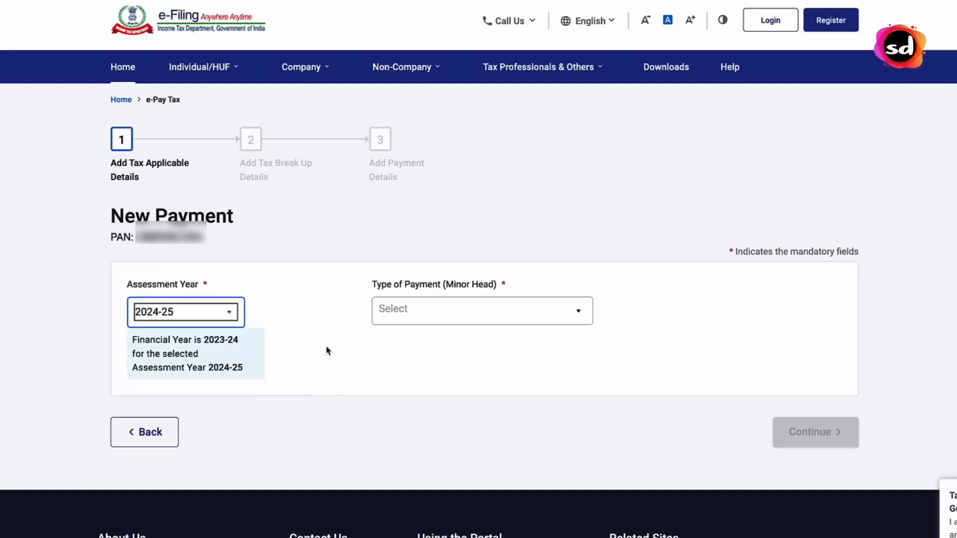
Set the type of payment to Other Receipts (500) and continue to the tax break-up details.
left_click(468, 317)
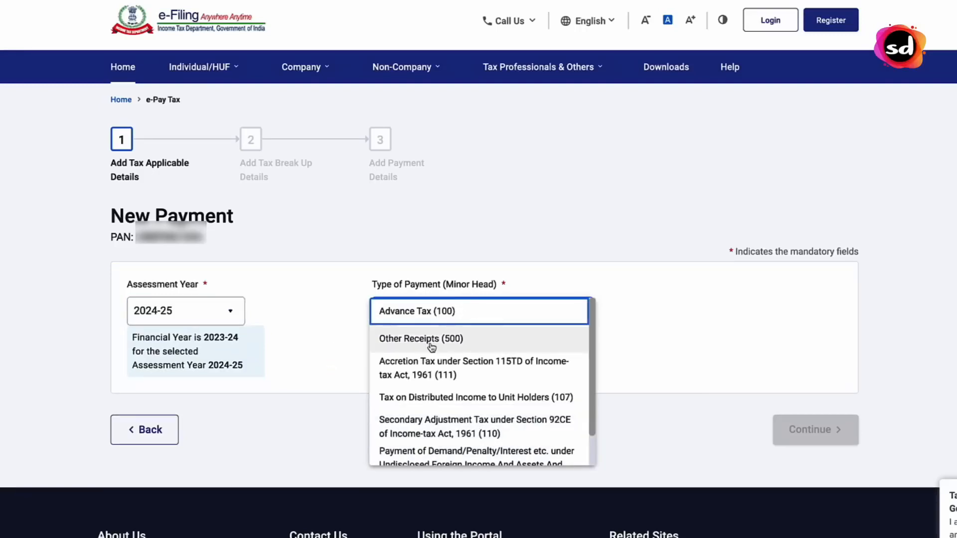
left_click(450, 342)
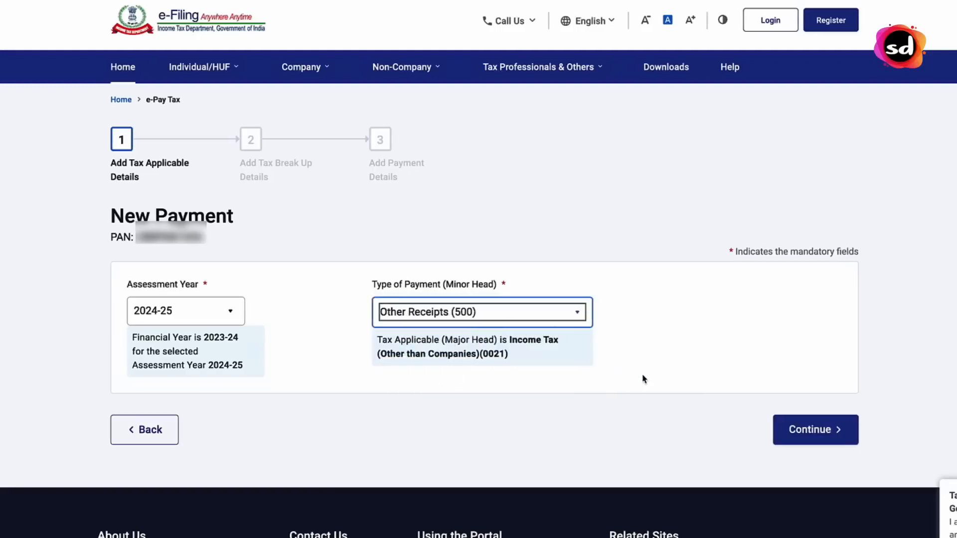
left_click(813, 433)
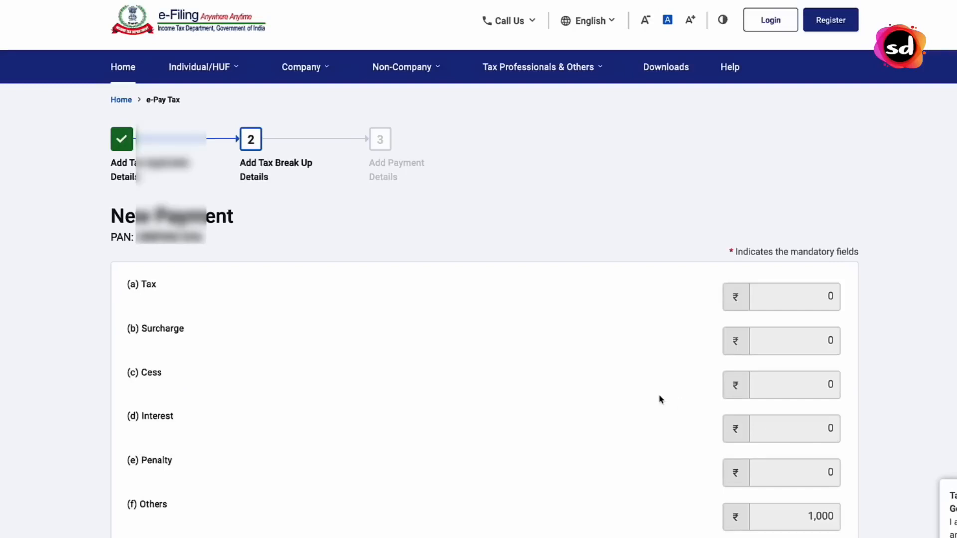
Review the tax break-up amounts for the new payment and continue to the payment mode selection.
scroll(660, 398, "down", 2)
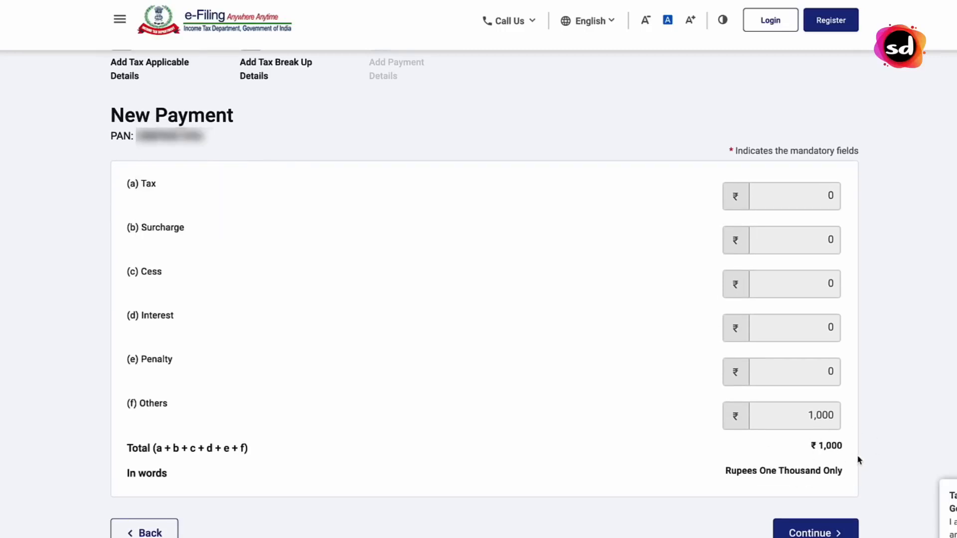
scroll(813, 461, "down", 1)
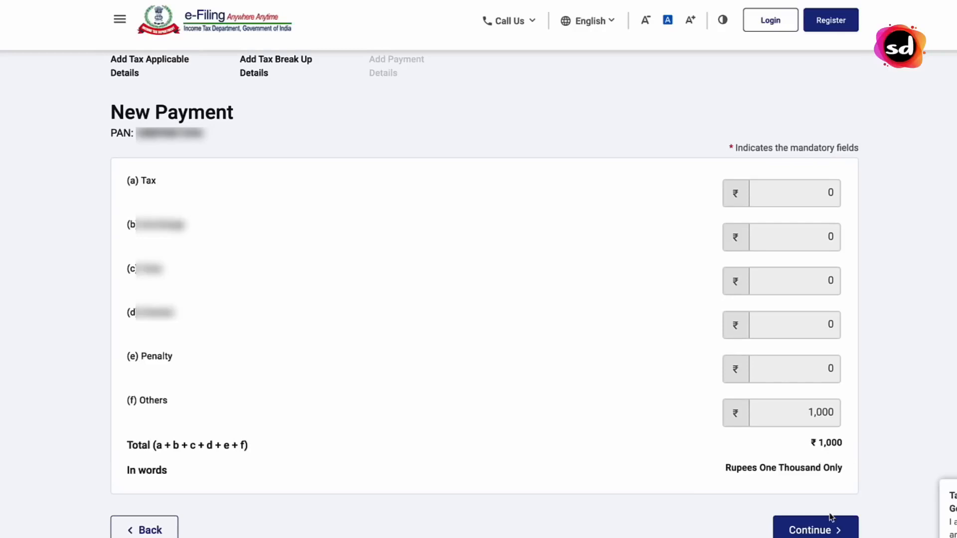
scroll(824, 532, "down", 1)
left_click(824, 532)
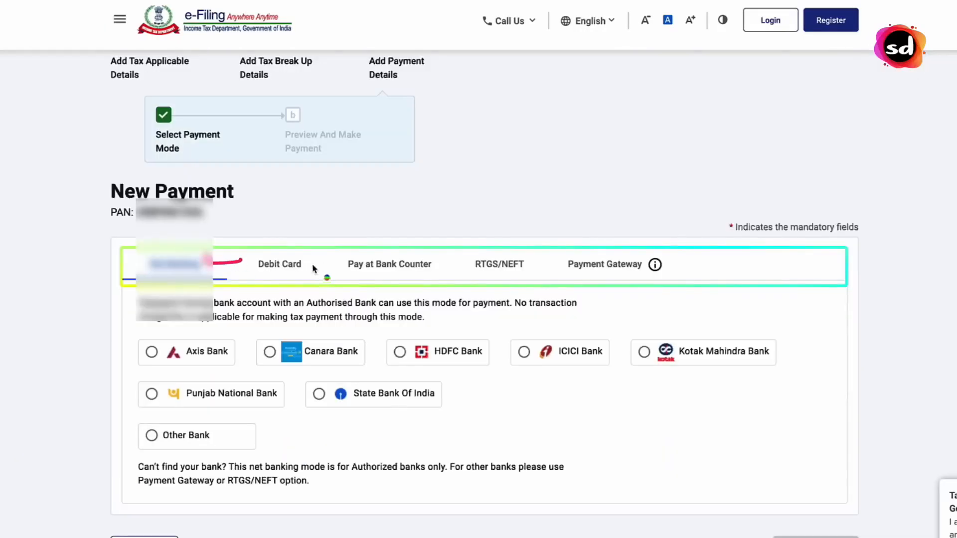
Examine the Debit Card, Pay at Bank Counter and RTGS/NEFT payment modes.
left_click_drag(289, 272, 331, 265)
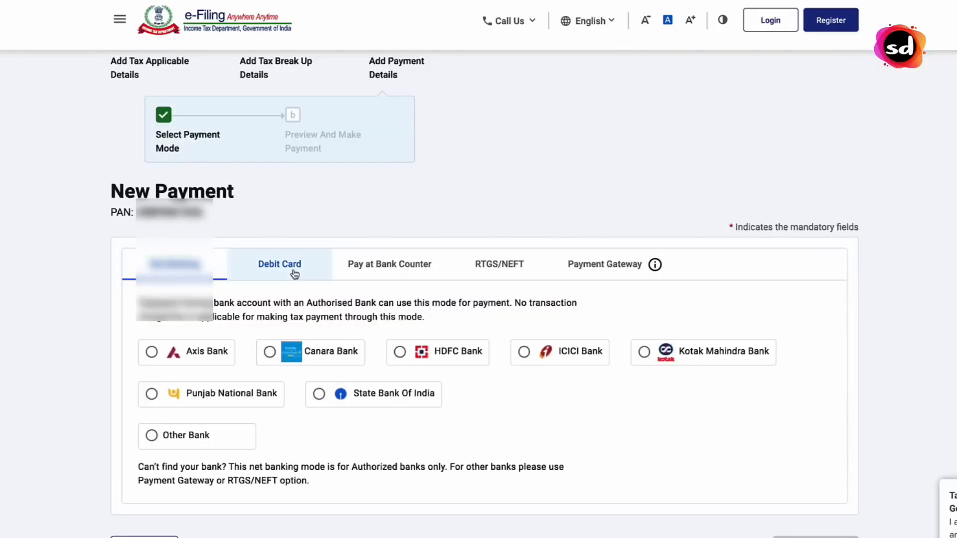
left_click(294, 273)
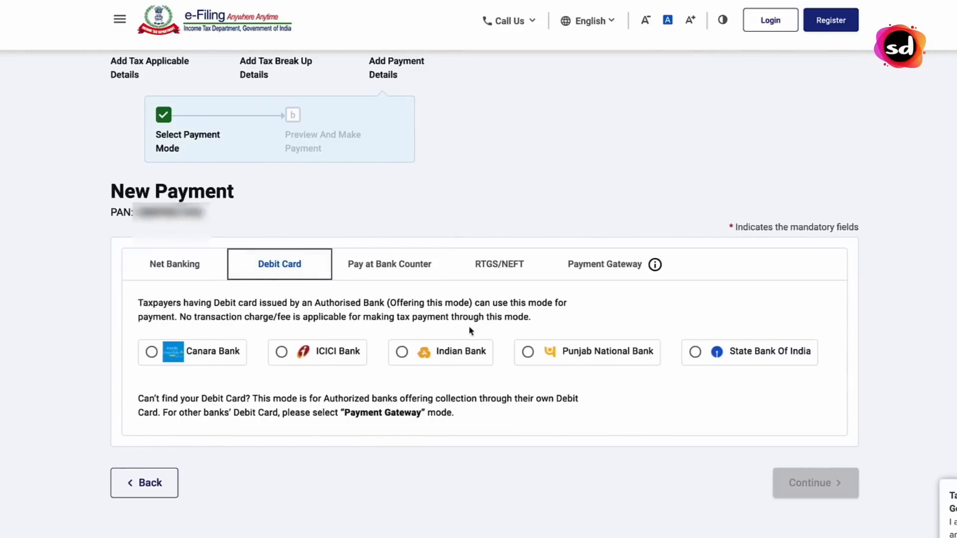
left_click(389, 271)
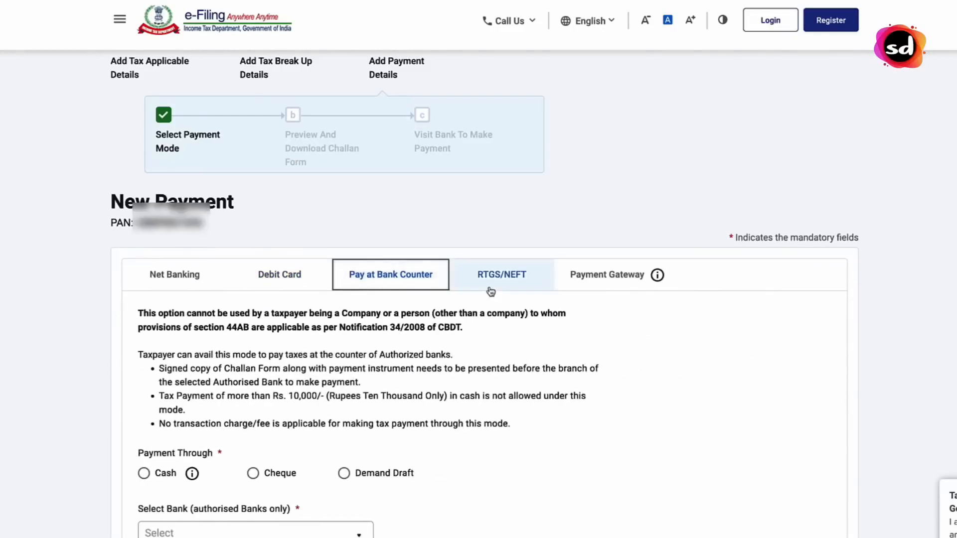
left_click(491, 289)
Choose the Payment Gateway mode with Federal Bank as the gateway and continue to the payment preview.
left_click(582, 293)
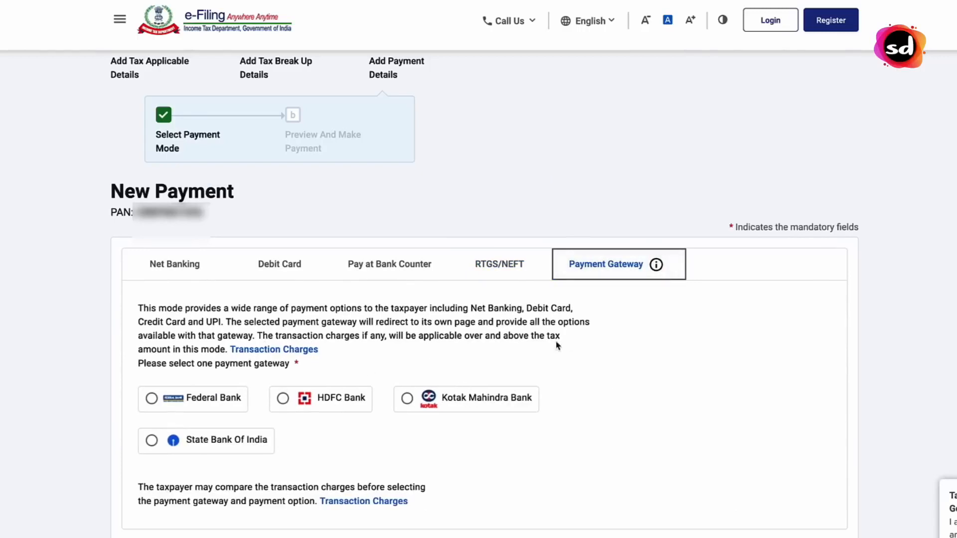
mouse_move(124, 247)
left_mouse_down()
mouse_move(456, 493)
mouse_move(772, 506)
mouse_move(853, 536)
left_mouse_up()
left_click(407, 399)
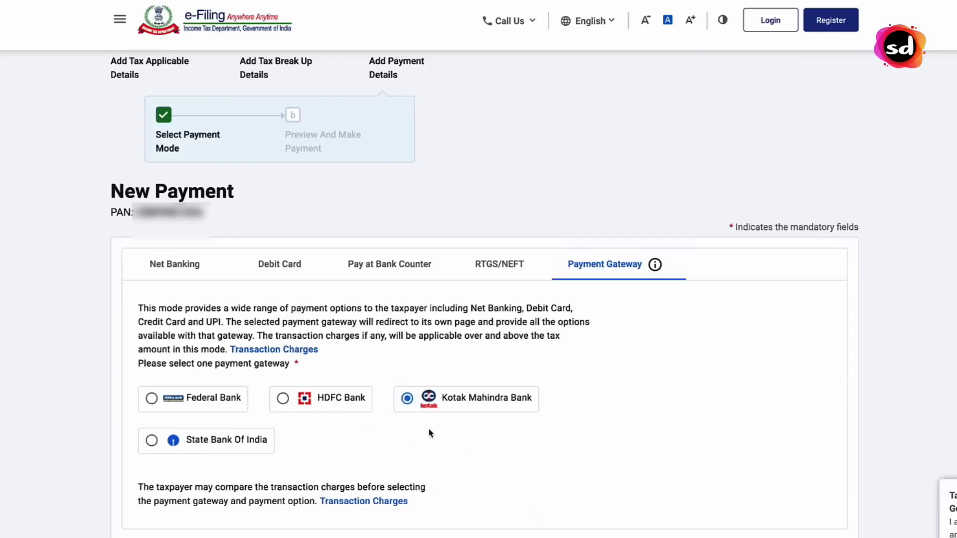
left_click(223, 410)
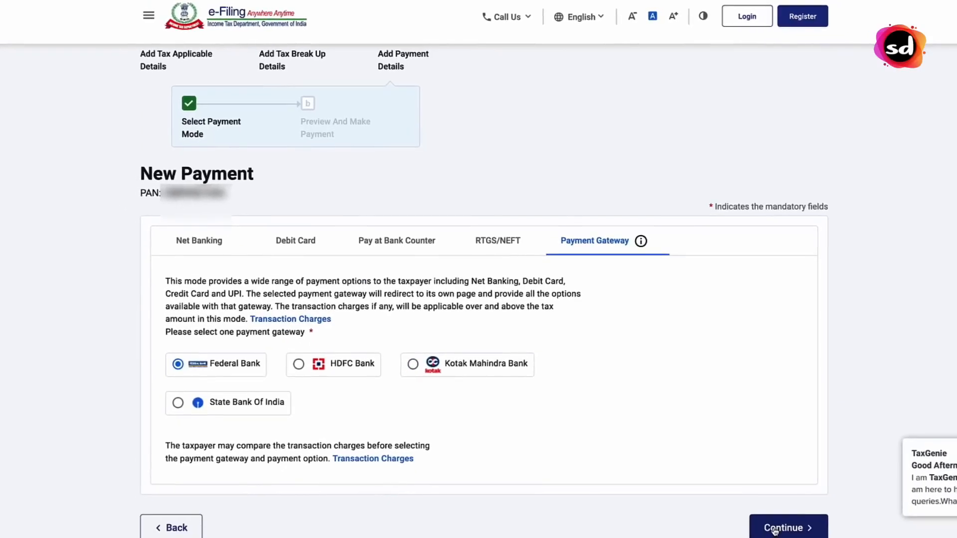
left_click(775, 530)
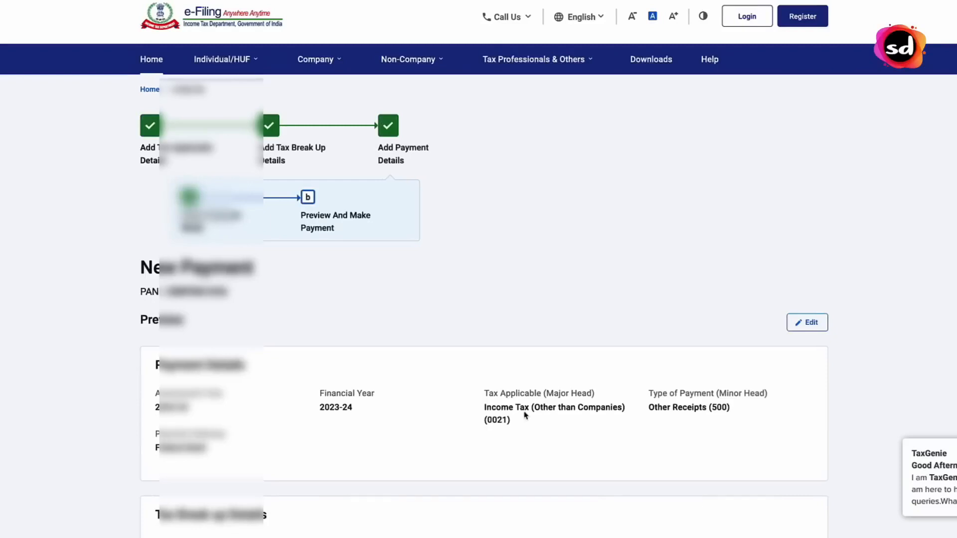
Submit the payment to the bank with the terms and conditions accepted, and confirm the particulars on Federal Bank's page to pay.
scroll(449, 382, "down", 5)
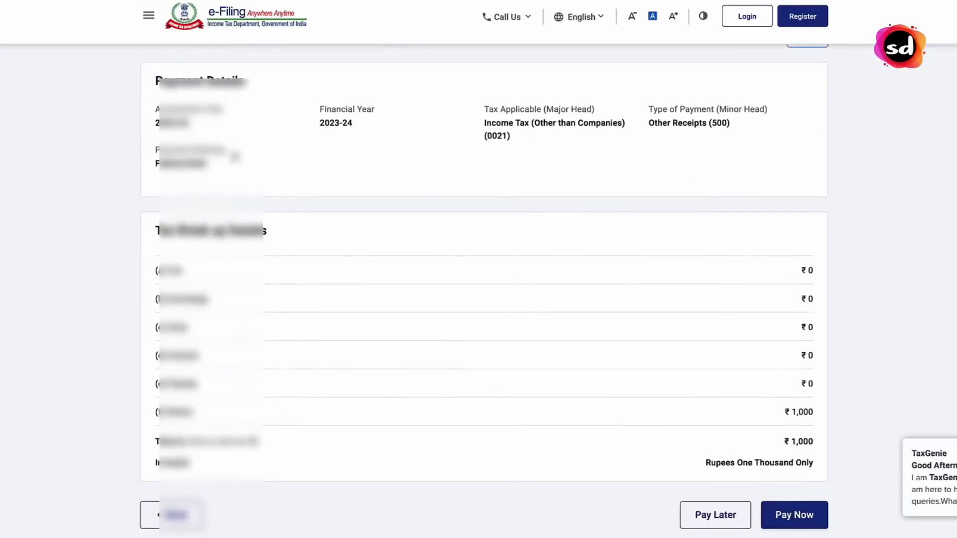
left_click(781, 517)
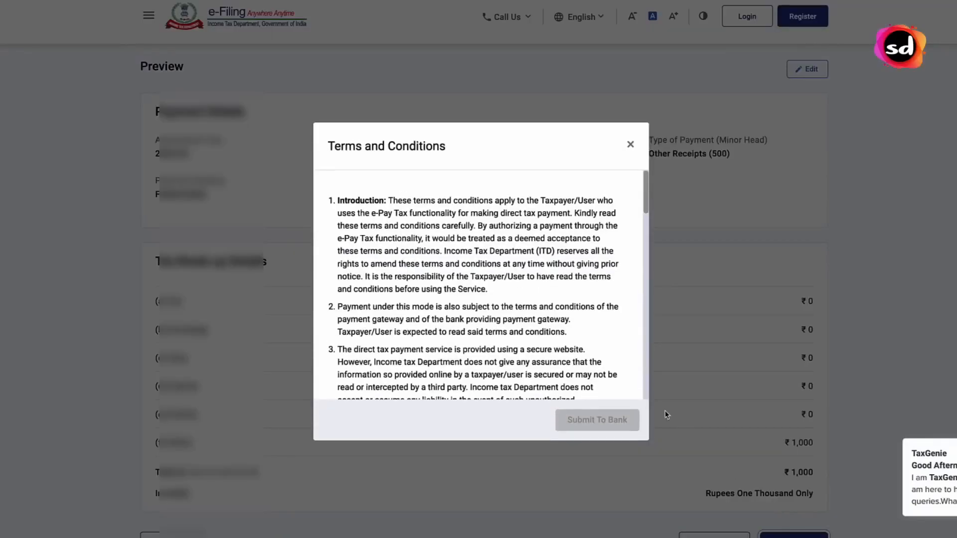
scroll(521, 297, "down", 5)
scroll(521, 298, "down", 15)
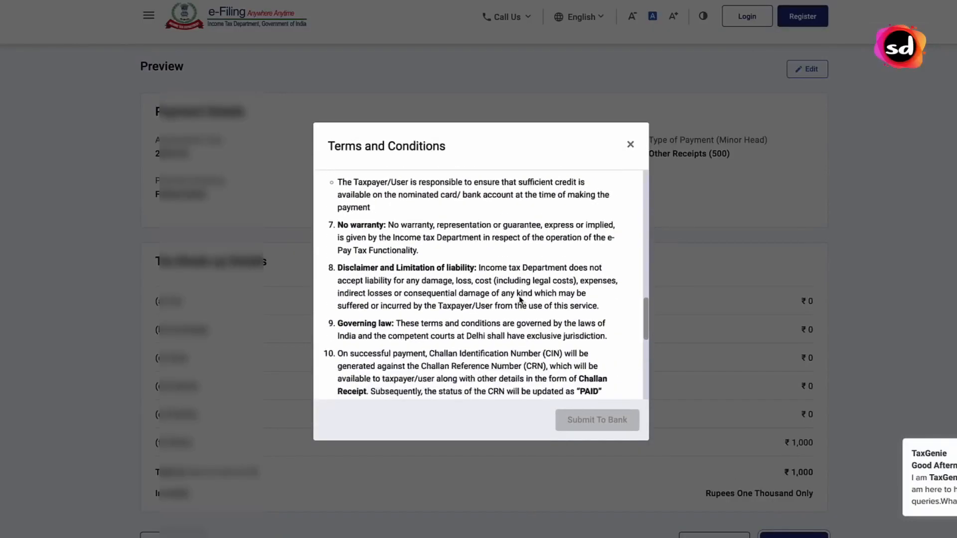
left_click(410, 379)
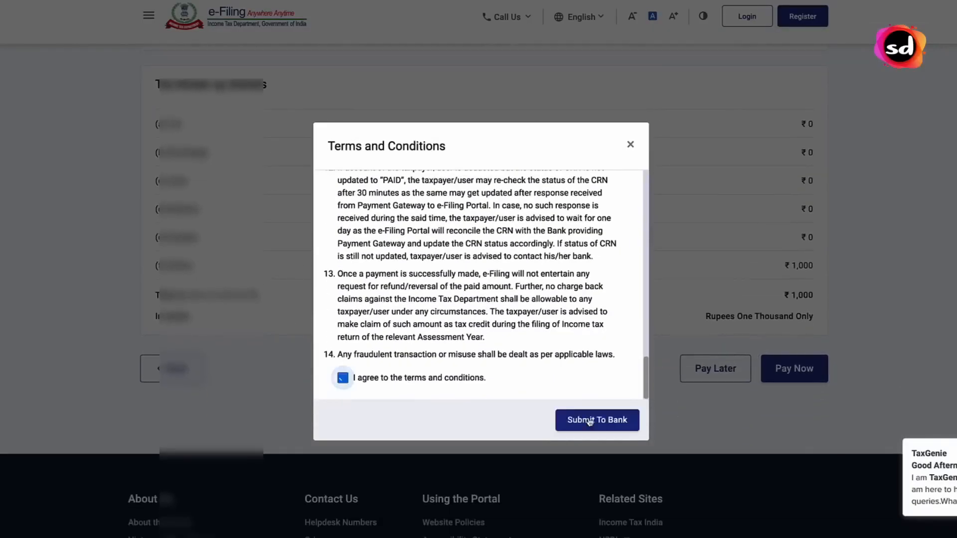
left_click(609, 422)
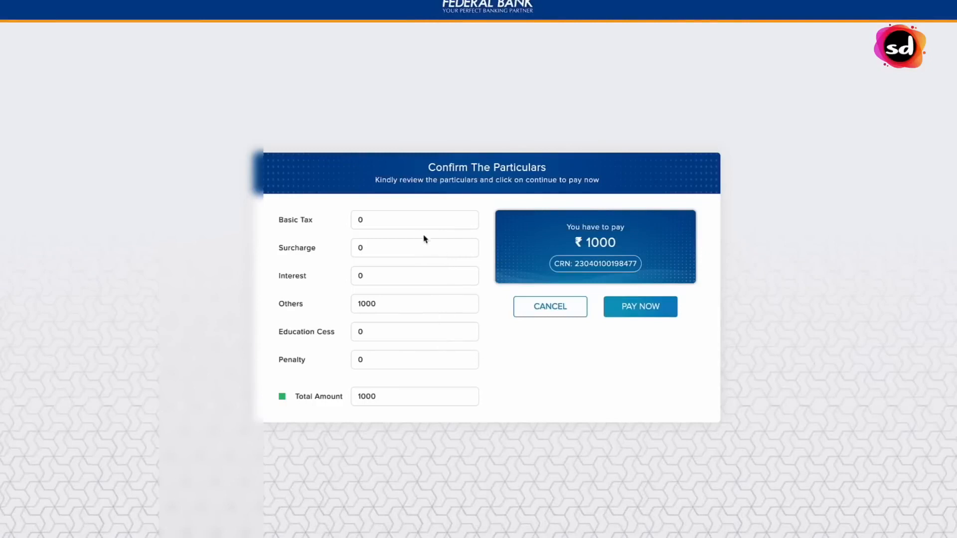
left_click(644, 310)
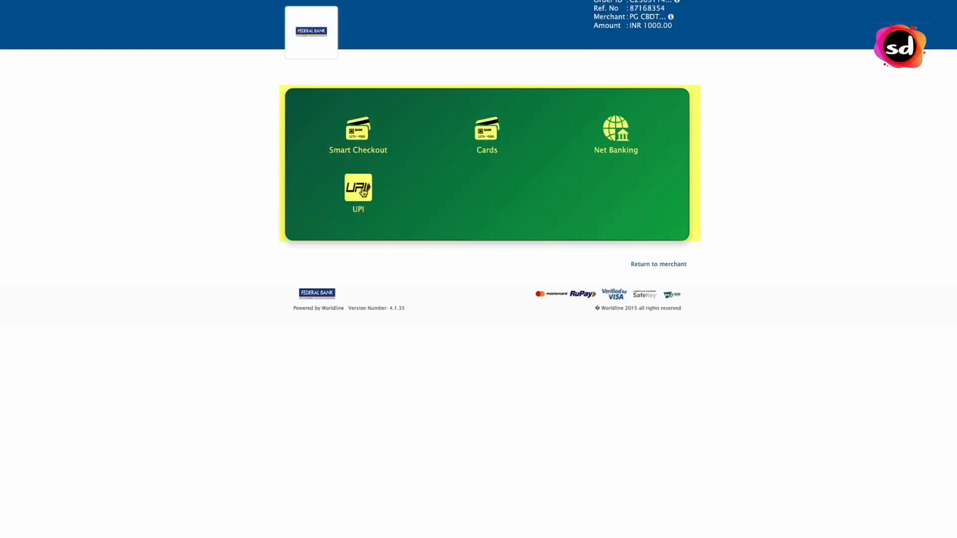
Choose card payment on Federal Bank's payment page and complete the ₹1,000 challan payment.
left_click(486, 132)
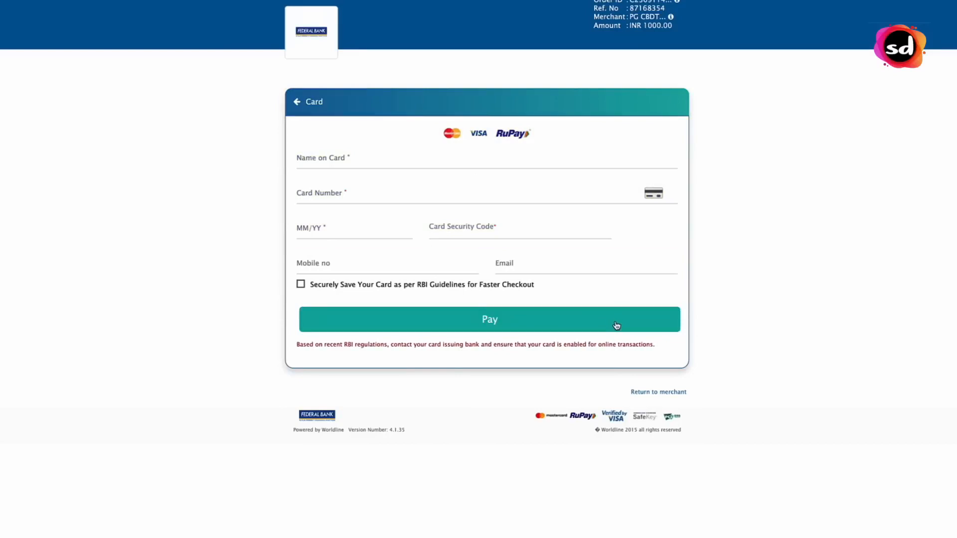
mouse_move(672, 18)
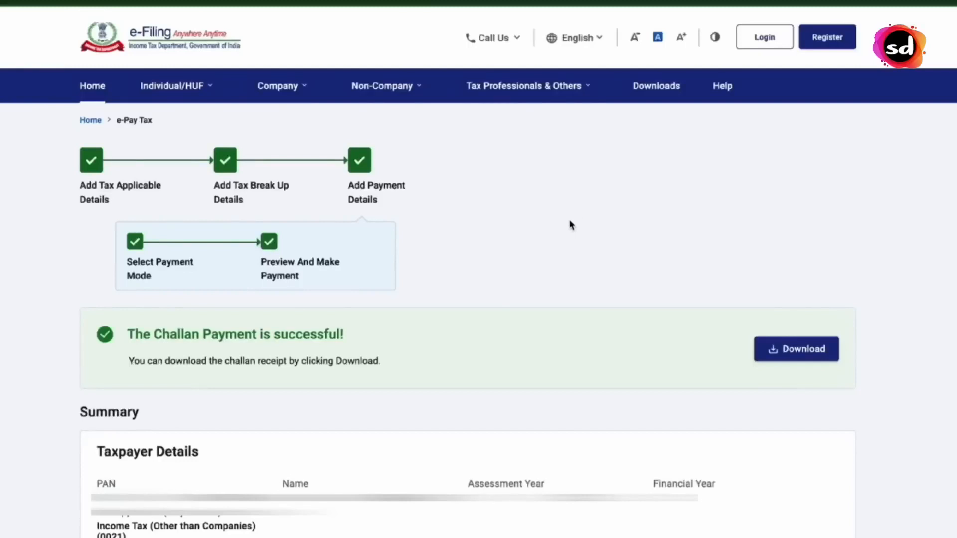
mouse_move(74, 295)
left_mouse_down()
mouse_move(590, 399)
mouse_move(871, 399)
left_mouse_up()
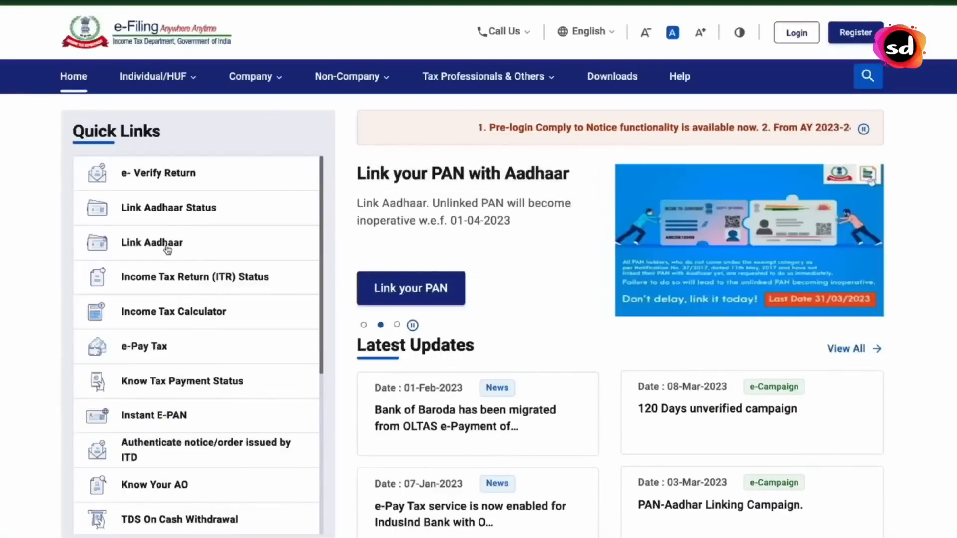
Validate the PAN and Aadhaar number in Link Aadhaar, and submit the linking request with the Aadhaar name, mobile number and both declarations ticked.
left_click(168, 244)
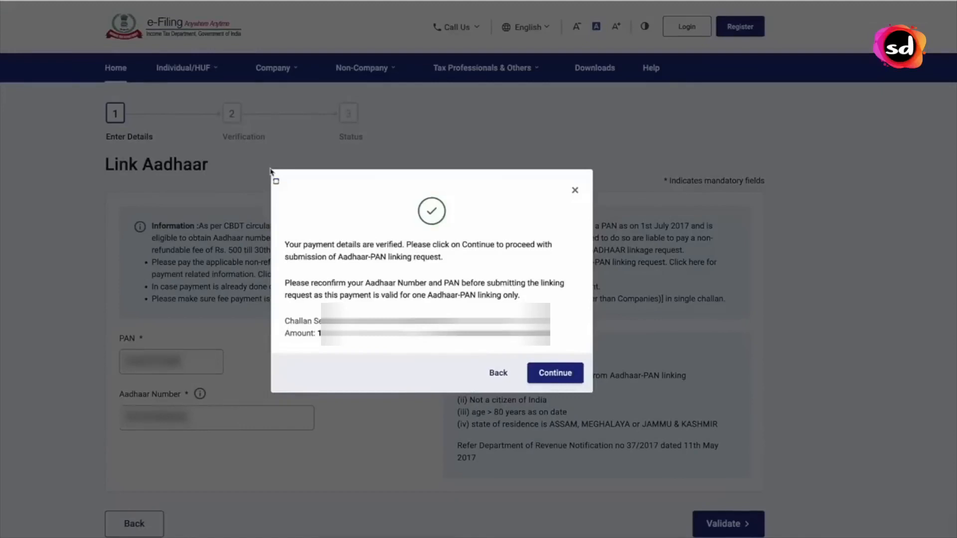
mouse_move(270, 171)
left_mouse_down()
mouse_move(502, 278)
mouse_move(594, 394)
left_mouse_up()
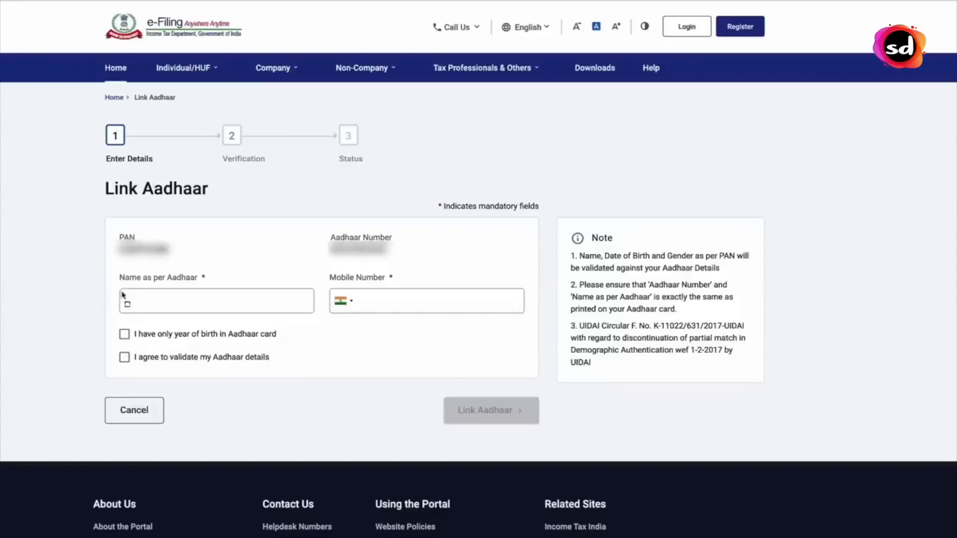
mouse_move(119, 288)
left_mouse_down()
mouse_move(122, 305)
mouse_move(140, 311)
mouse_move(312, 317)
mouse_move(333, 300)
mouse_move(470, 324)
mouse_move(526, 319)
left_mouse_up()
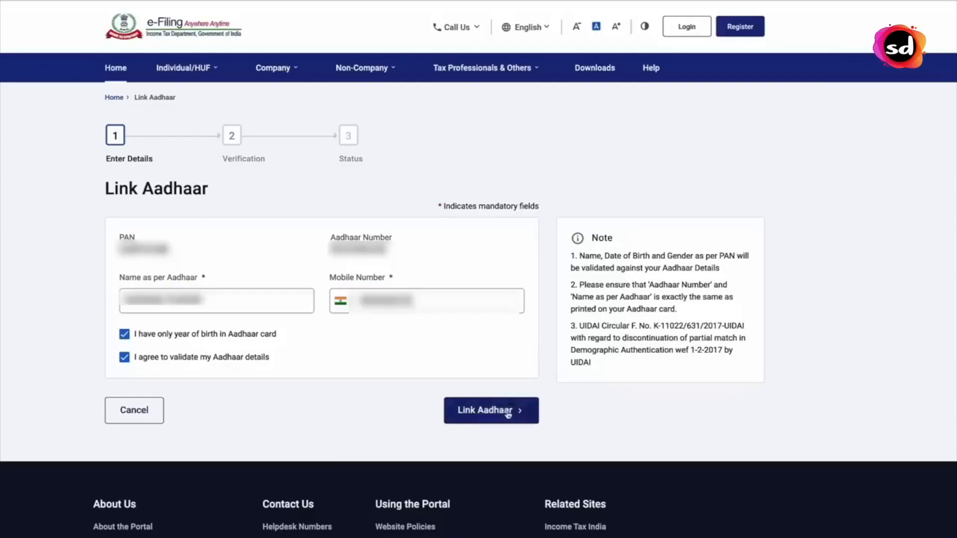
left_click(508, 415)
Enter the mobile OTP and validate it to send the Aadhaar-PAN linking request to UIDAI.
left_click_drag(117, 268, 286, 299)
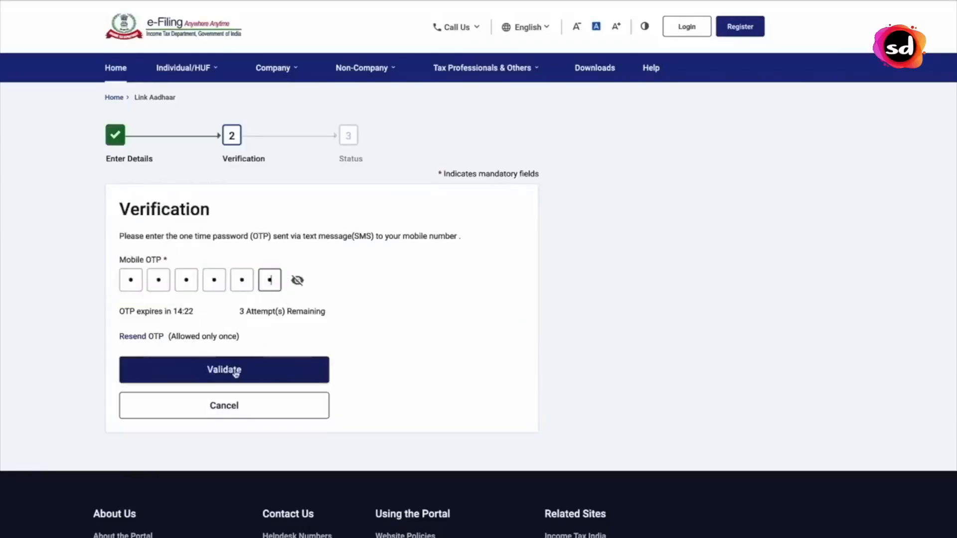
left_click(234, 372)
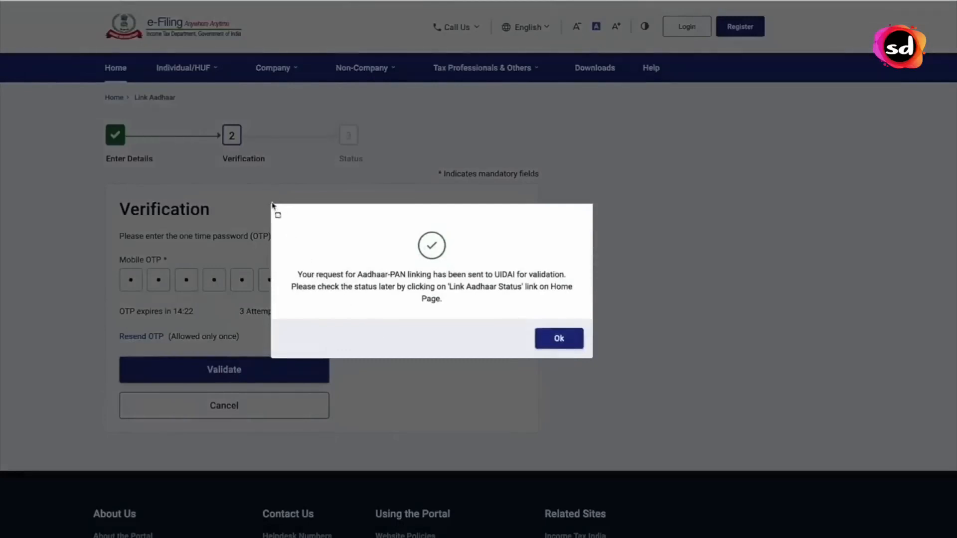
left_click_drag(274, 206, 595, 363)
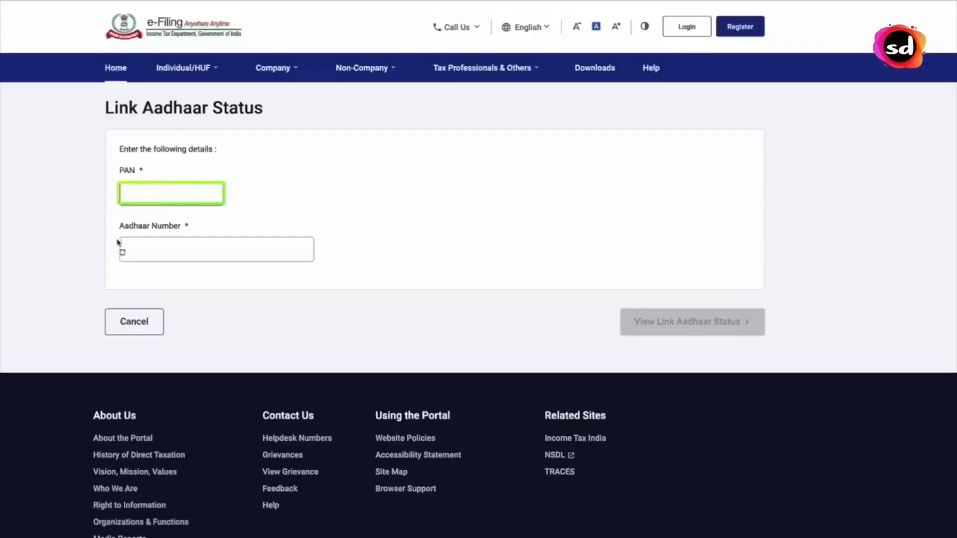
Check the Link Aadhaar status by entering the PAN and Aadhaar number.
left_click_drag(118, 241, 316, 269)
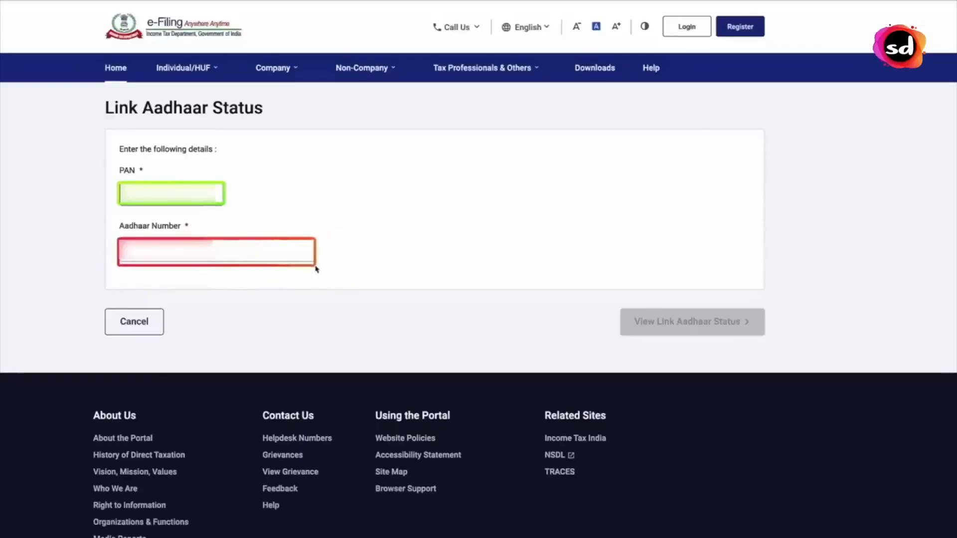
left_click(727, 331)
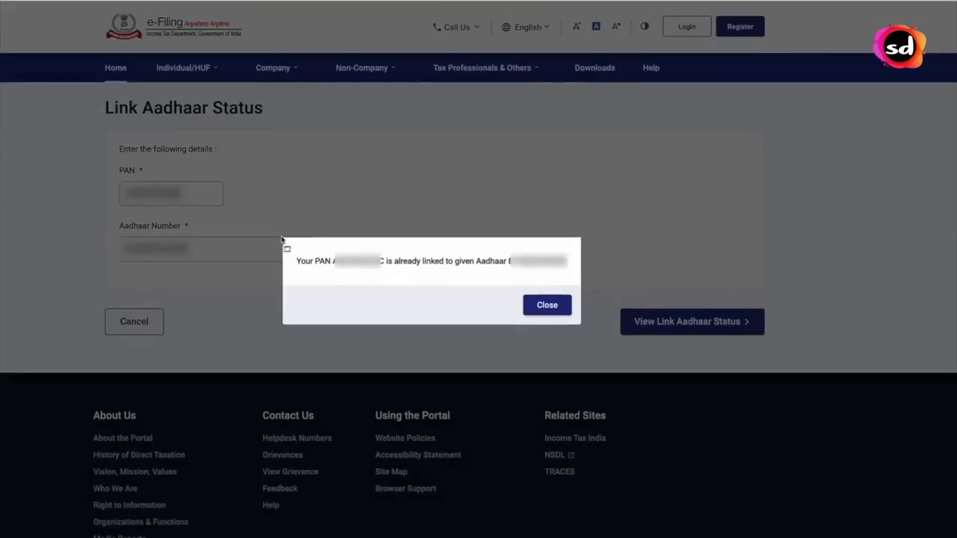
mouse_move(282, 239)
left_mouse_down()
mouse_move(332, 289)
mouse_move(580, 328)
left_mouse_up()
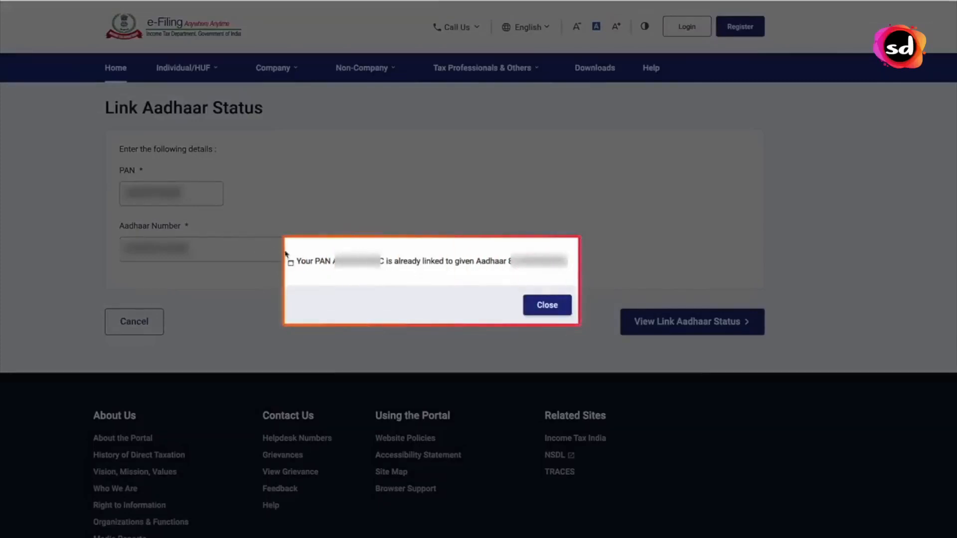